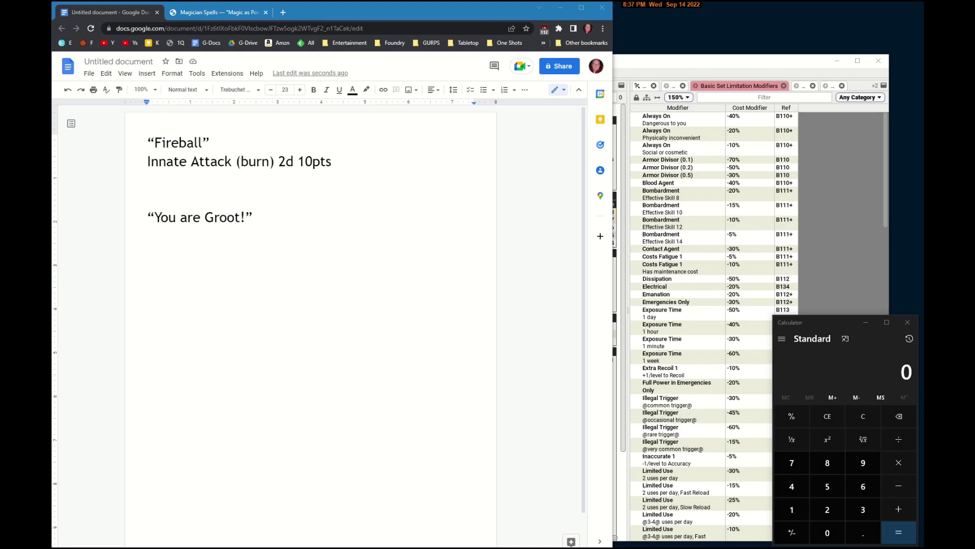
# Paste "Magical", -10% as the first modifier under the Fireball Innate Attack line.
pyautogui.hotkey('alt', 'Tab')
pyautogui.write('"Magical", -10%')
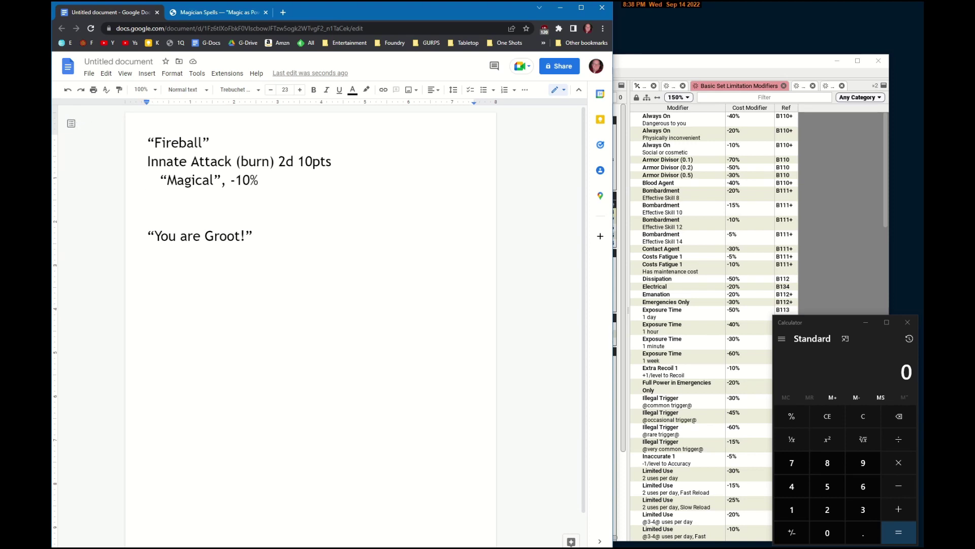
# Add the Reduced Range, x1/5, -20% and Increased 1/2D, 5x, +10% modifier lines.
pyautogui.write('Reduced Range, x1/5 (Max 20 yds), -20%')
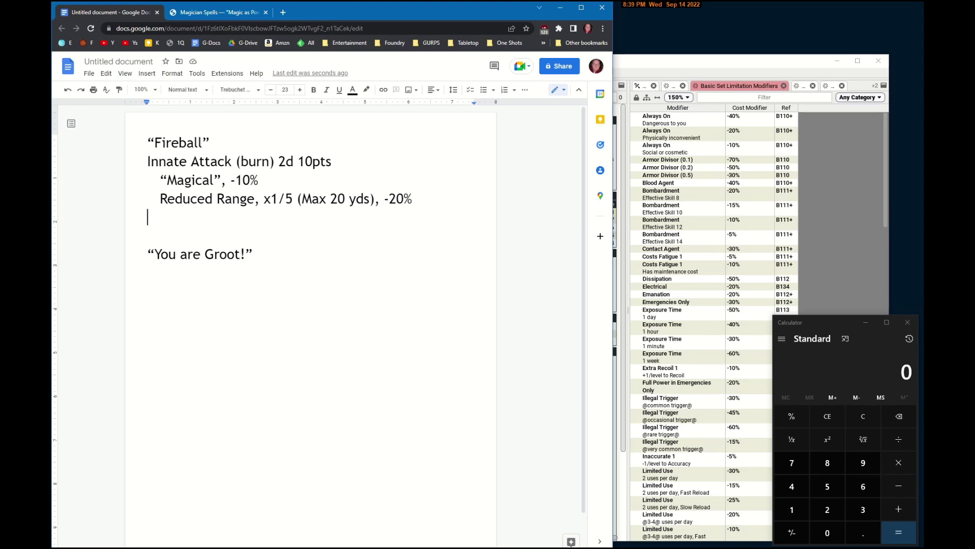
pyautogui.write('Increased 1/2D, 5x (1/2D 10 yds), +10%')
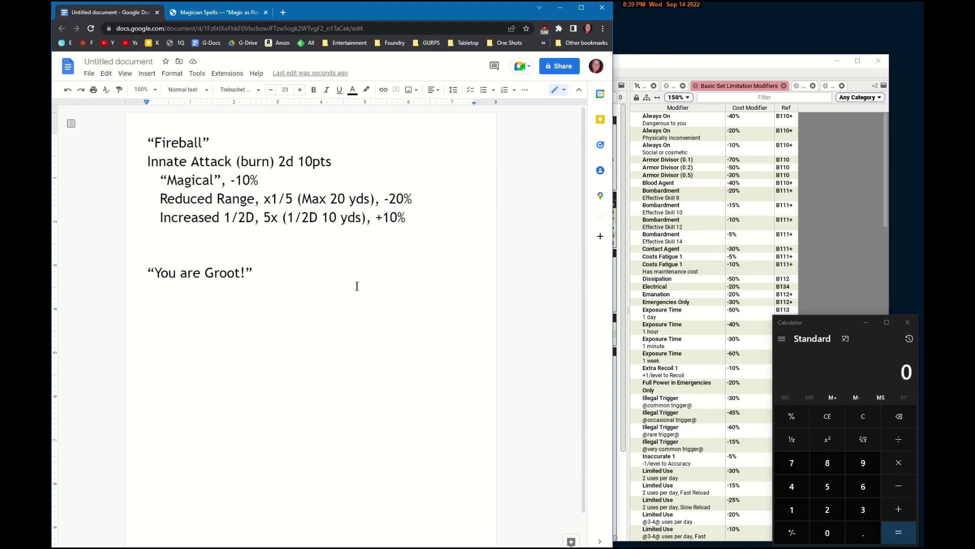
# Paste Area Effect, 3 yds (5 hex diameter), +75% as the fourth Fireball modifier.
pyautogui.write('Area Effect, 3 yds (5 hex diameter), +75%')
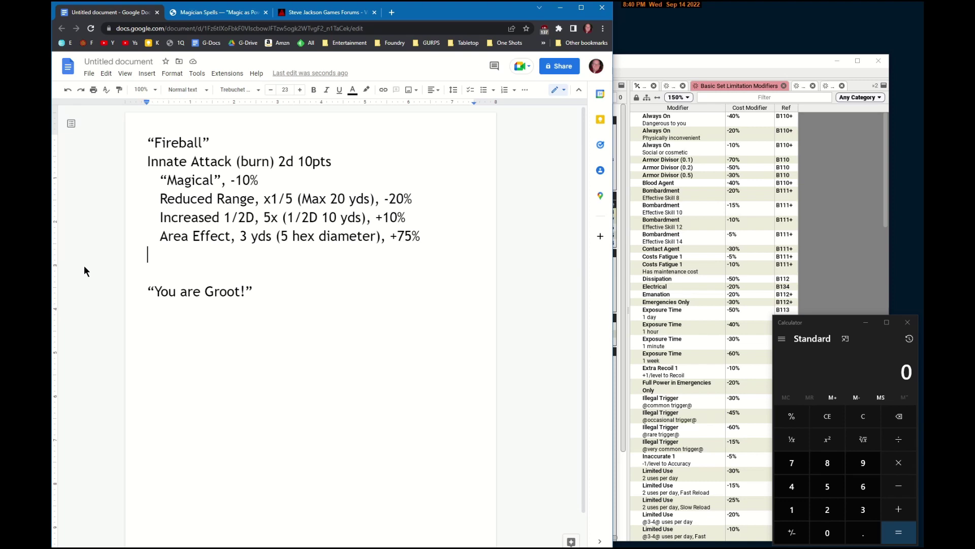
# Check the forum post about Area Effect ranges, then close it to return to the doc.
pyautogui.click(326, 15)
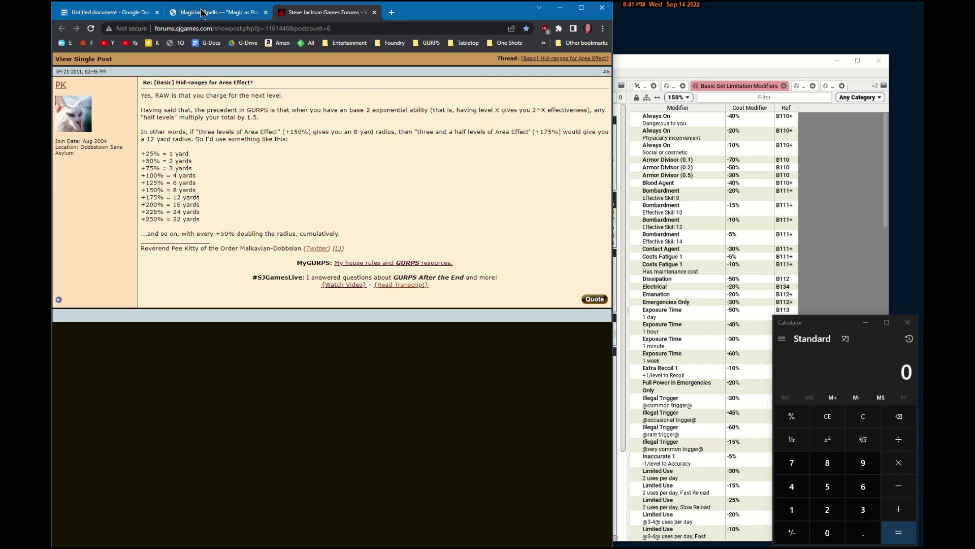
pyautogui.hotkey('ctrl', 'w')
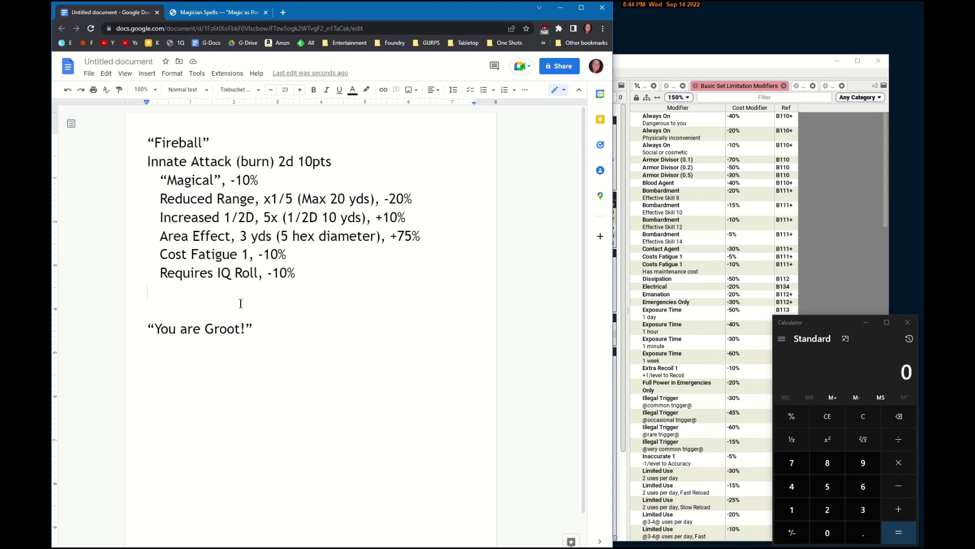
# Paste Requires IQ Roll, -10% and the softly-spoken-word and one-handed-gesture Accessibility limits, -5% each.
pyautogui.write('Accessibility: Requires a softly spoken word, -5% Accessibility: Requires a one handed gesture, -5%')
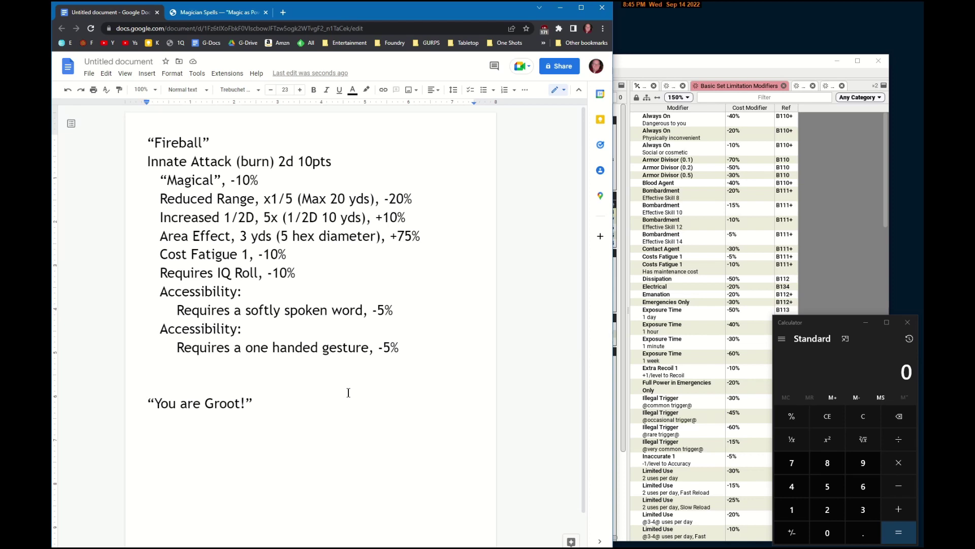
# Insert a blank line between the Fireball modifiers and the "You are Groot!" heading.
pyautogui.press('Return')
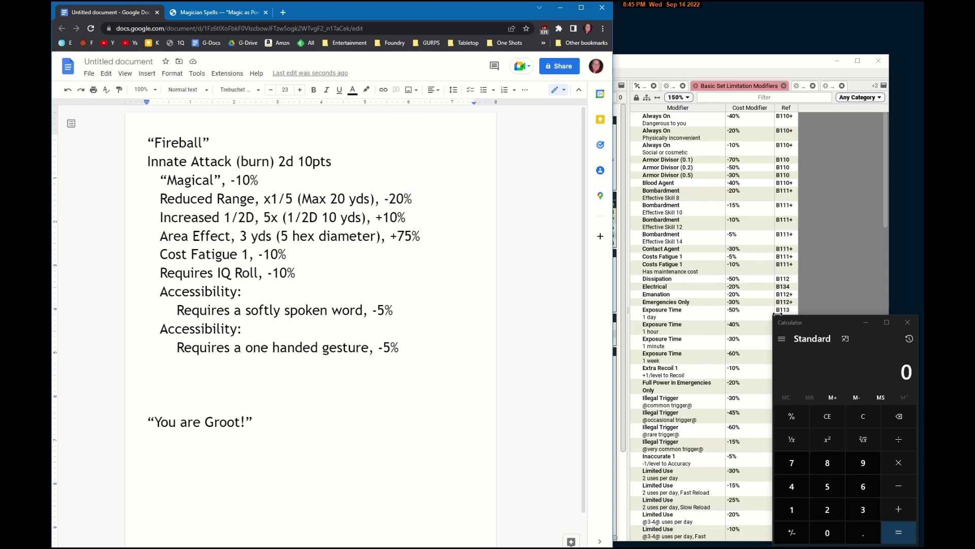
# Total the Fireball modifiers (-10, -20, +10, +75, -10, -5, -5) in Calculator.
pyautogui.click(837, 334)
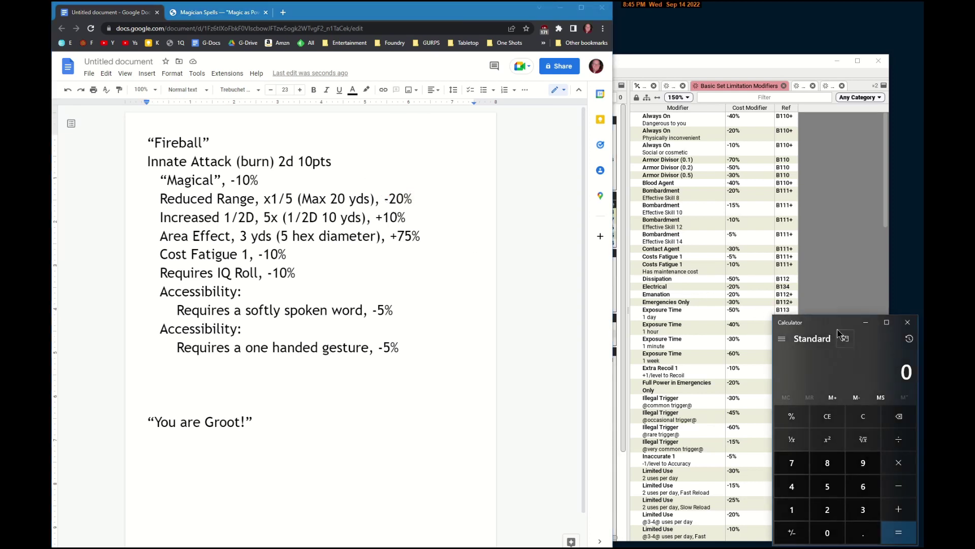
pyautogui.press('-')
pyautogui.write('10')
pyautogui.press('-')
pyautogui.write('20')
pyautogui.press('+')
pyautogui.write('10')
pyautogui.press('+')
pyautogui.write('75')
pyautogui.press('-')
pyautogui.write('10')
pyautogui.press('-')
pyautogui.write('5')
pyautogui.press('-')
pyautogui.write('5')
pyautogui.press('Return')
# Begin the Fireball cost line "[+25% /" and compute 10 × (100% + 25%).
pyautogui.click(161, 383)
pyautogui.write('[+25% /')
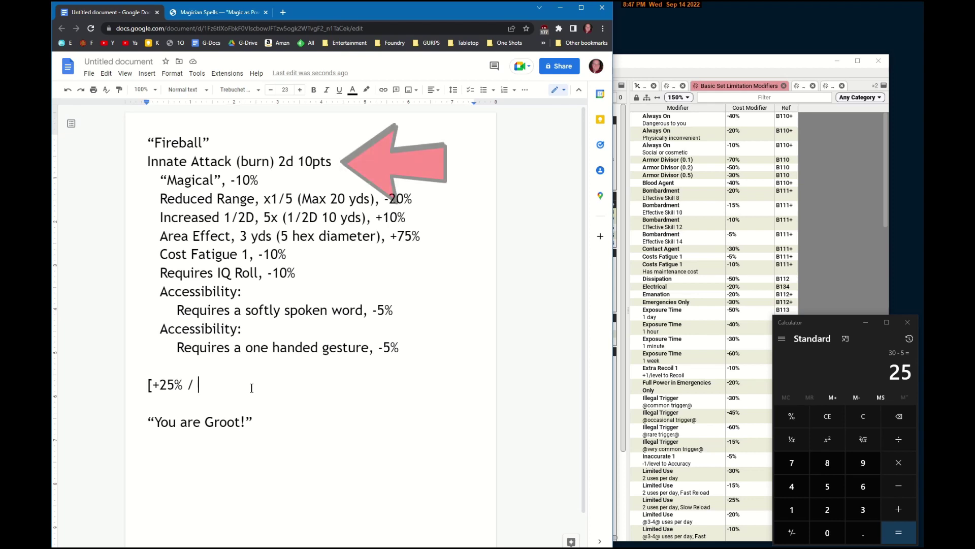
pyautogui.write('10')
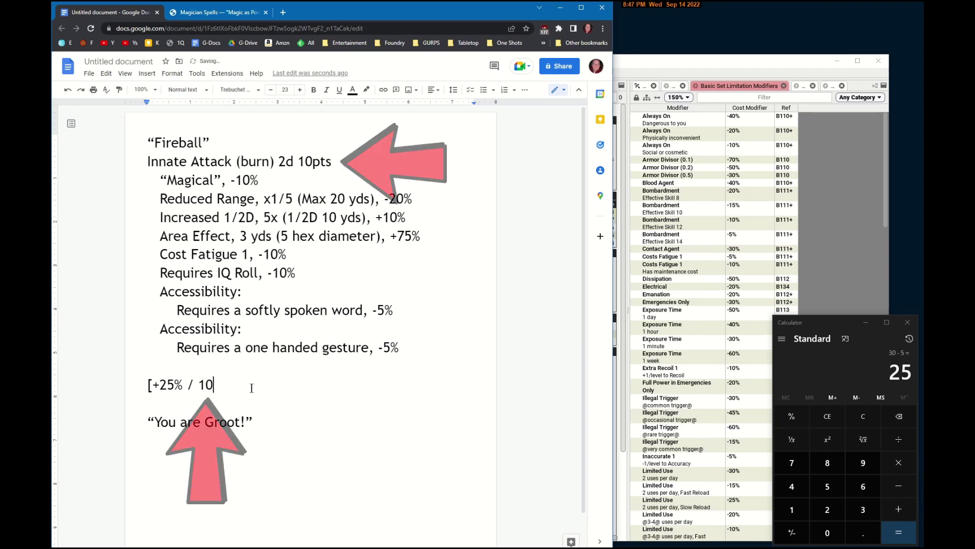
pyautogui.write(' *')
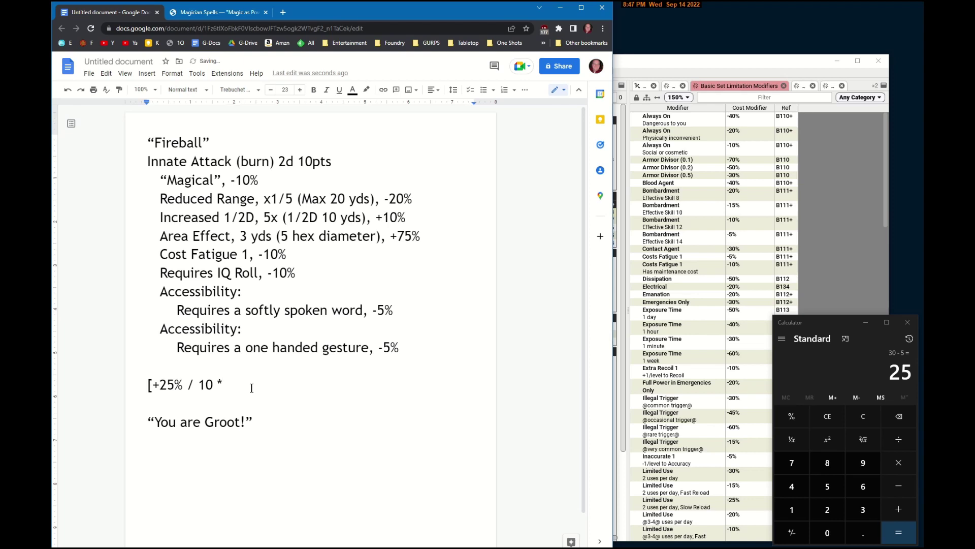
pyautogui.write(' (100% + ')
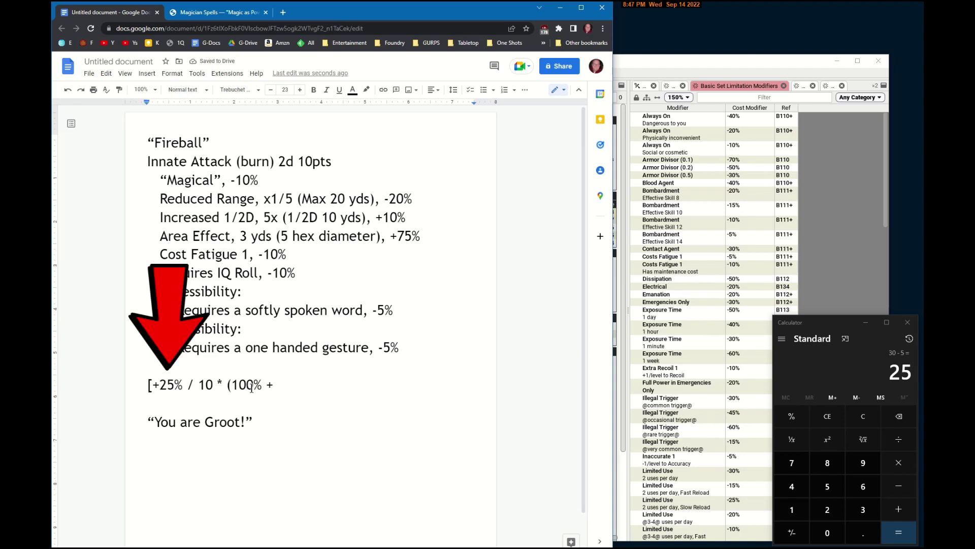
pyautogui.write('25%')
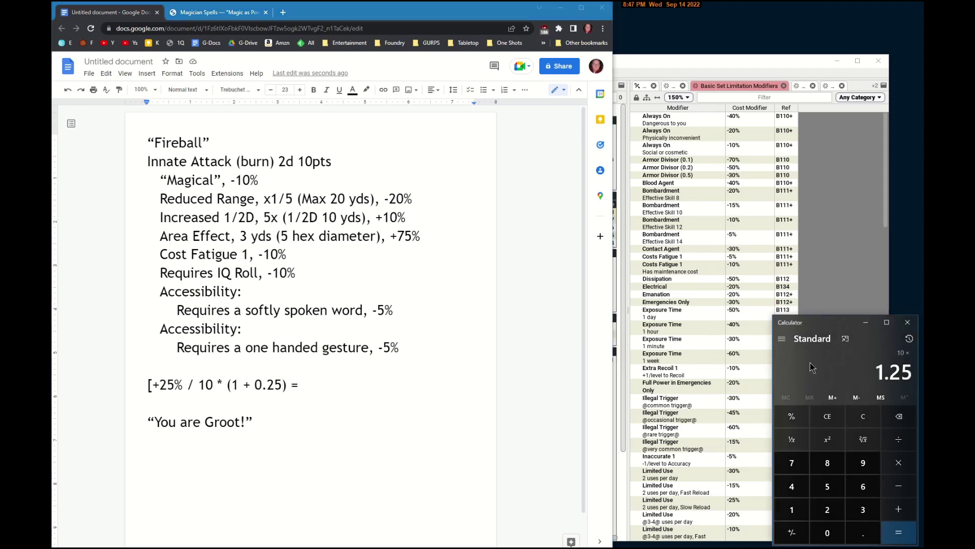
pyautogui.press('Return')
# Enter the 12.5 result, then replace the calculation with the rounded cost "13]".
pyautogui.click(327, 385)
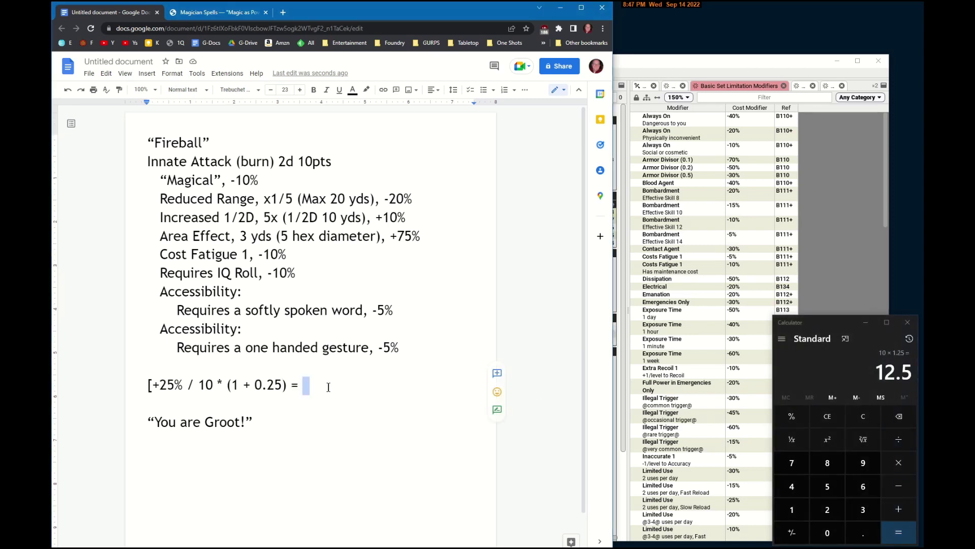
pyautogui.write('12.5')
pyautogui.moveTo(200, 384); pyautogui.dragTo(328, 384)
pyautogui.write('13]')
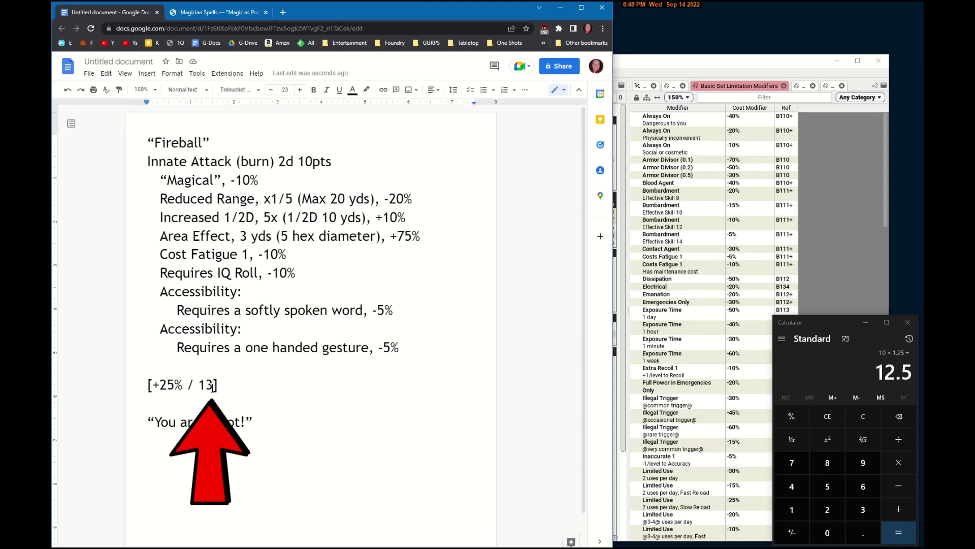
# Finish the total as [+25% / 13pts] and start an "Innate Attack (projectile)" line below it.
pyautogui.write('pts')
pyautogui.press('End')
pyautogui.press('Return')
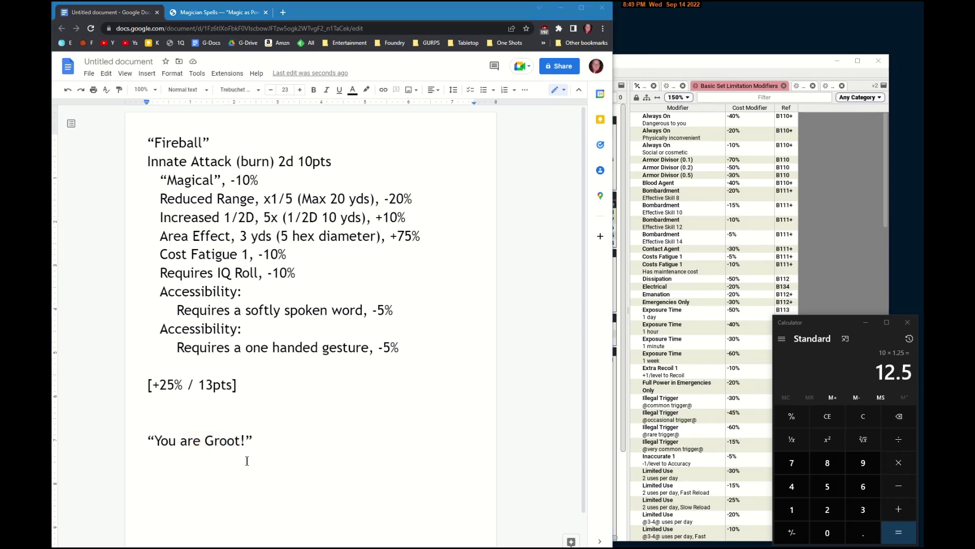
pyautogui.click(186, 411)
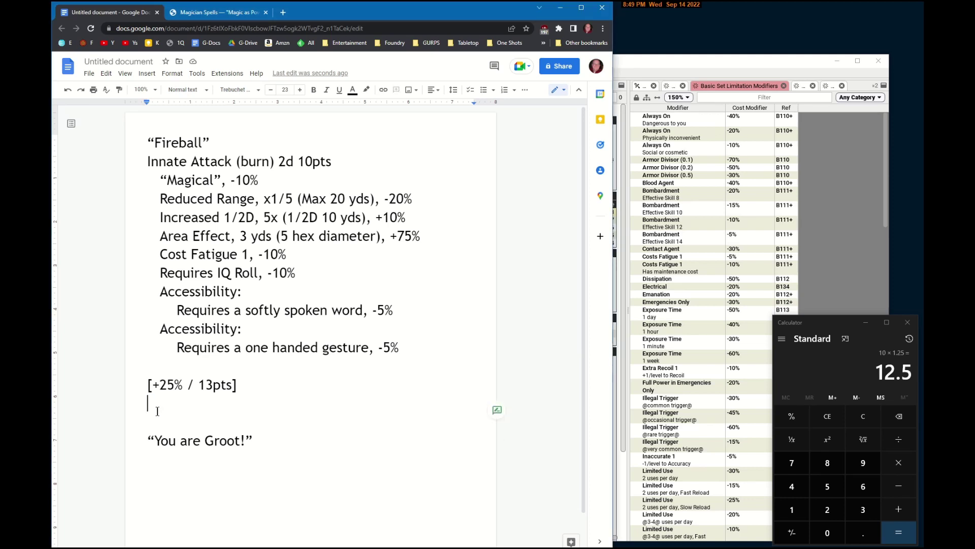
pyautogui.press('Return')
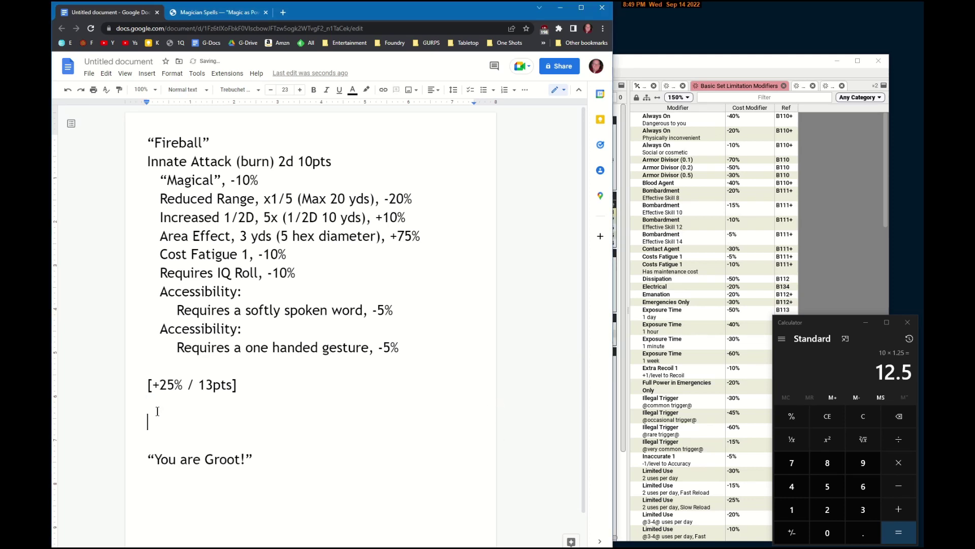
pyautogui.write('Innate Attack (projectile)')
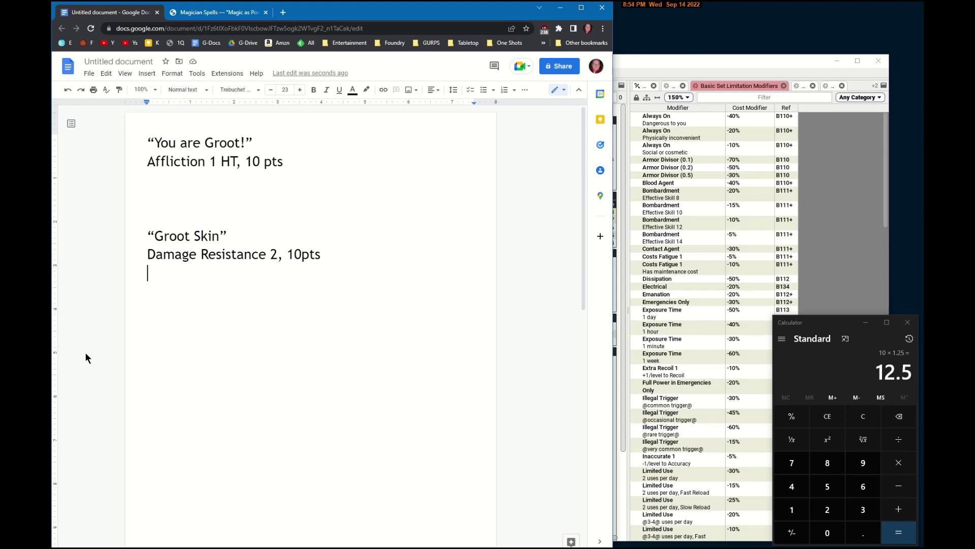
# Add Tough Skin -40%, "Magical" -10% and Nuisance Effect -10% to Groot Skin, then begin "[-60% /".
pyautogui.write('Tough Skin, -40%')
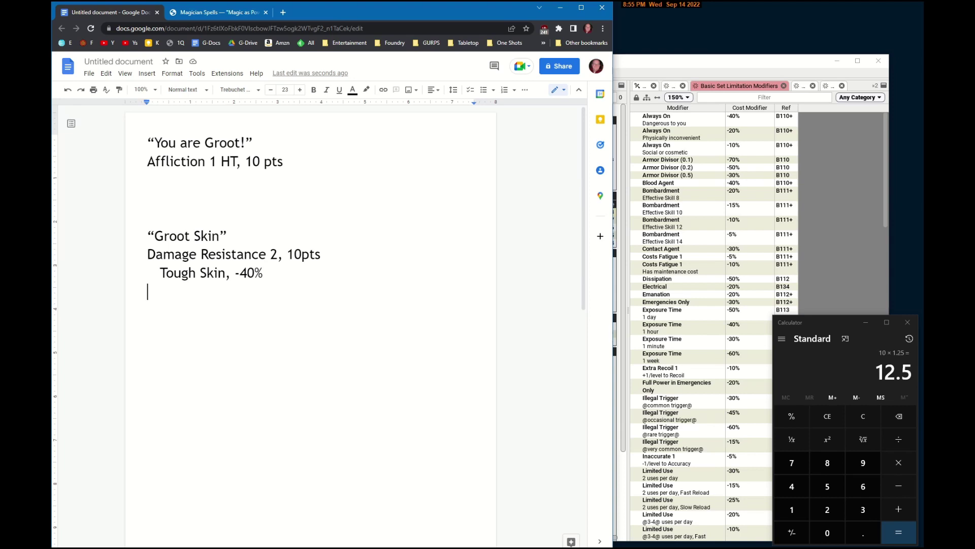
pyautogui.write('“Magical”, -10%')
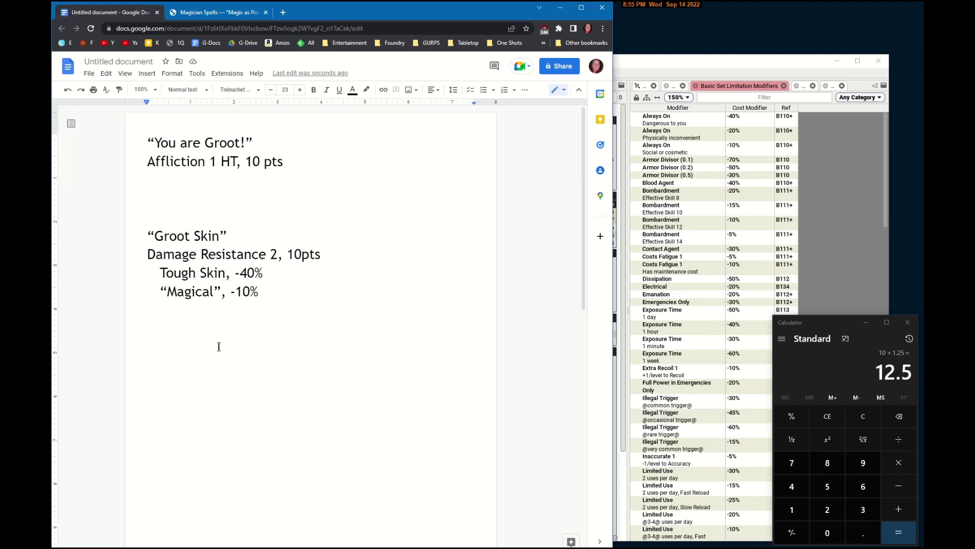
pyautogui.write('Nuisance Effect (-2 Reaction, Ugly), -10%')
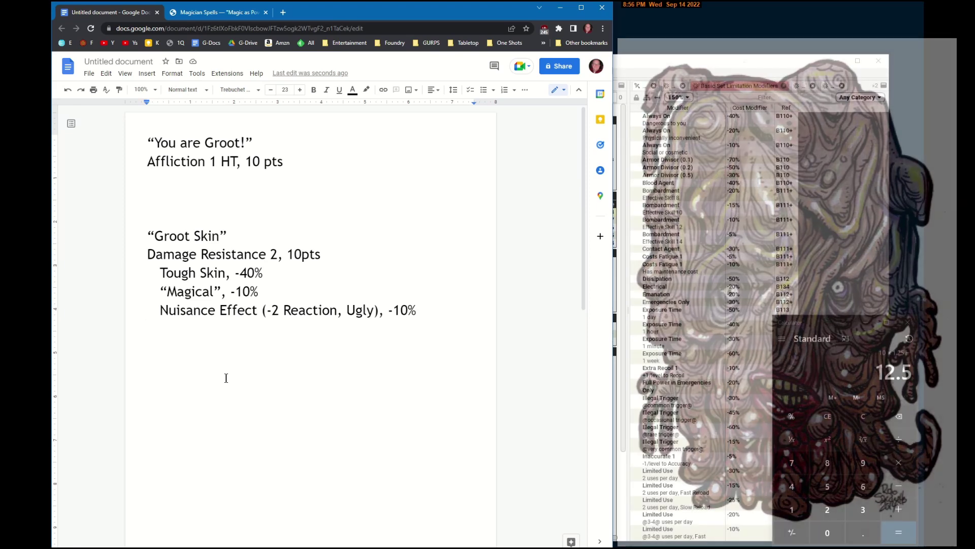
pyautogui.press('Return')
pyautogui.write('[-60% /')
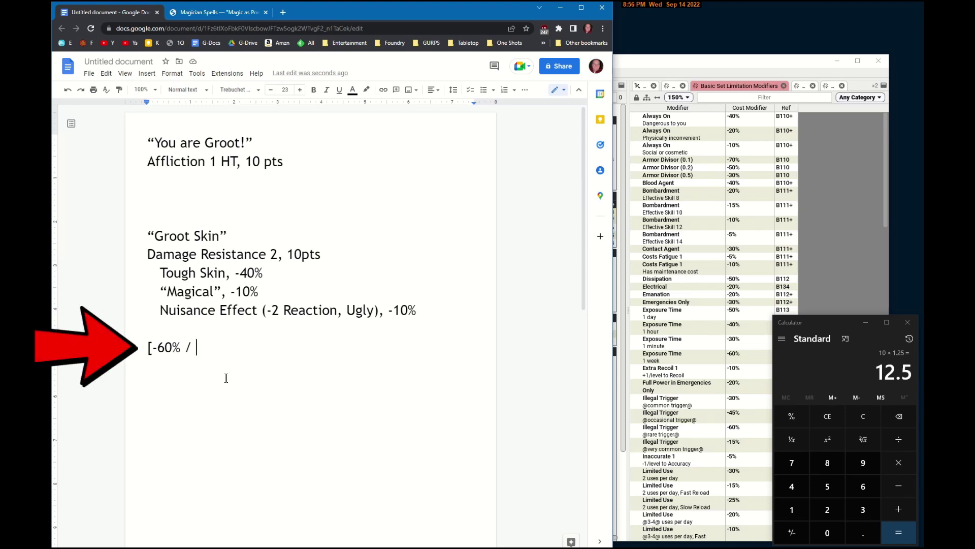
# Complete the Groot Skin total from 10 × (100% + -60%) as 4 pts, then go under Affliction 1 HT.
pyautogui.write('10 * ( 100% + -60%)')
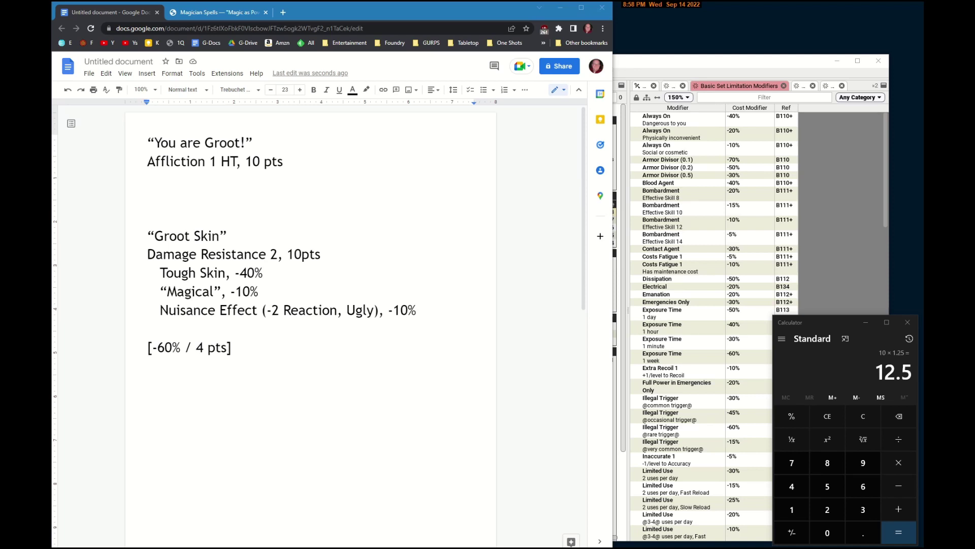
pyautogui.click(149, 175)
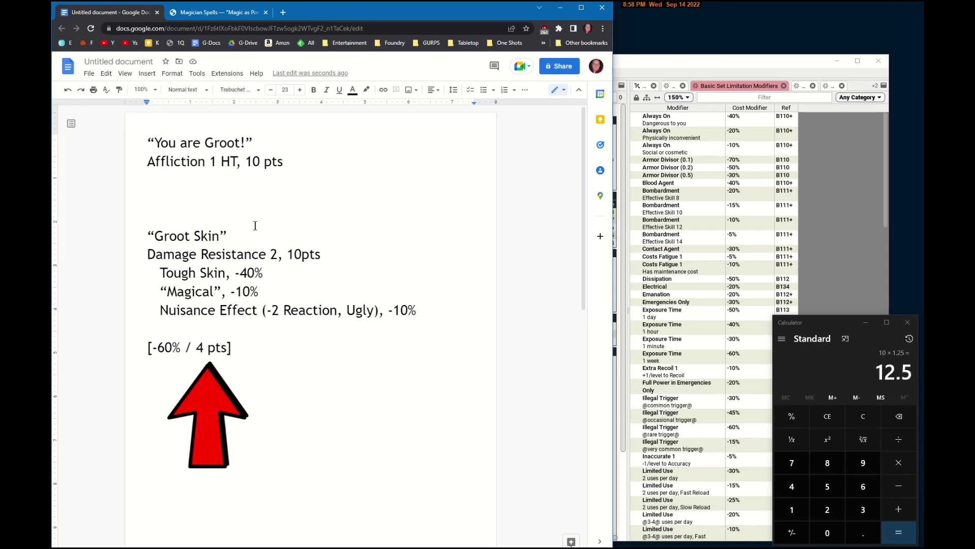
# Paste the Magical, -10% and Fixed Duration, +0% (3 minutes) modifier lines under the Affliction.
pyautogui.write('Advantage "Groot Skin", +40%')
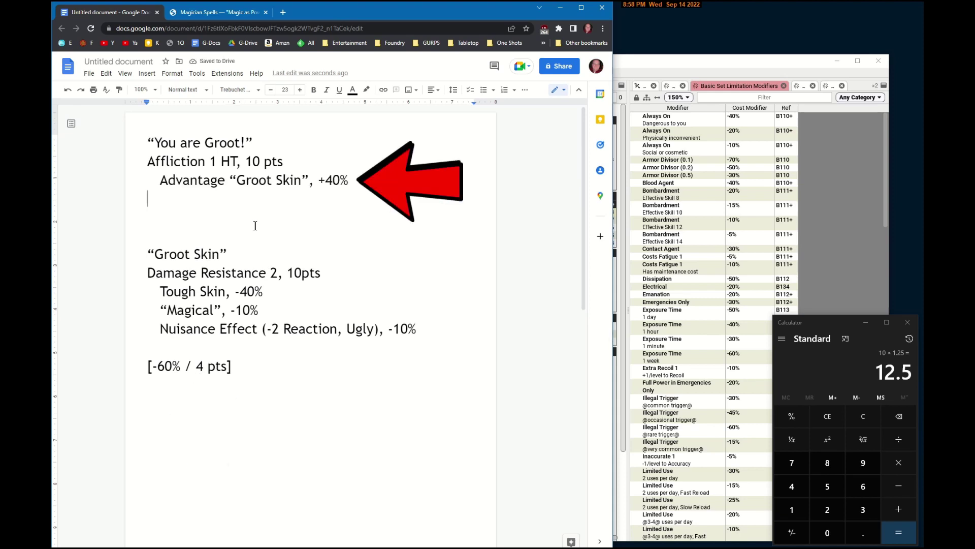
pyautogui.write('"Magical", -10%')
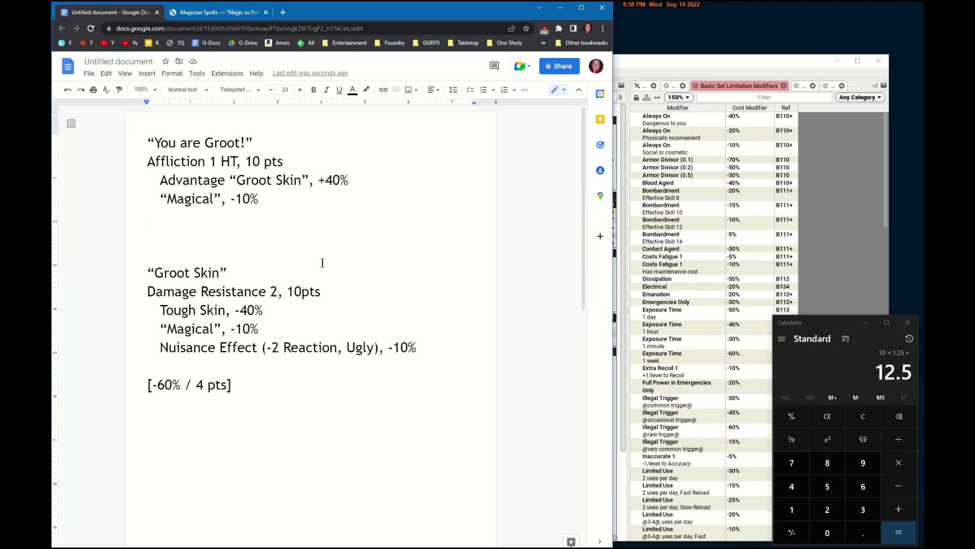
pyautogui.write('Fixed Duration, +0%  (3 minutes)')
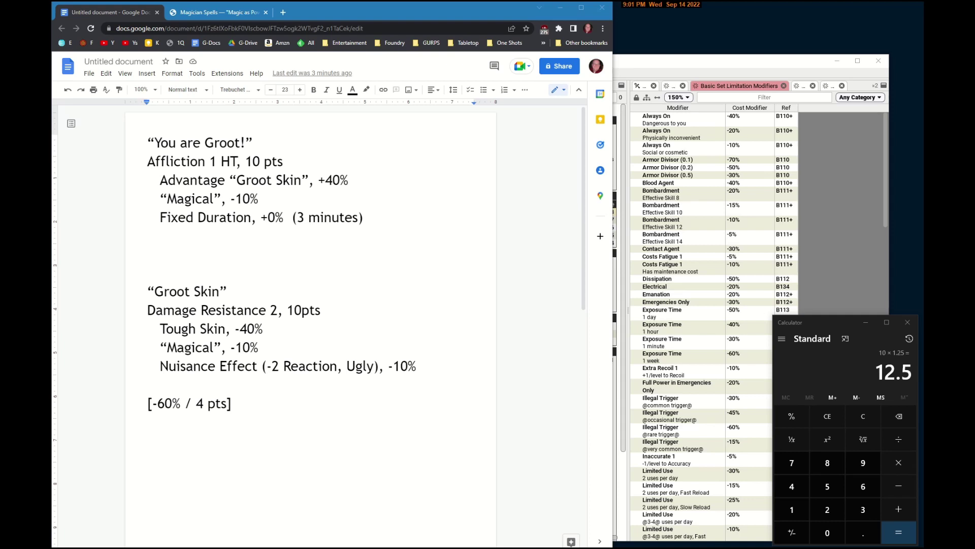
# Paste Increased Duration (10x), Melee Attack (Reach 1), and the Cost Fatigue 1, IQ Roll and Accessibility limitations.
pyautogui.write('Increased Duration (10x), +40% (30 minutes)')
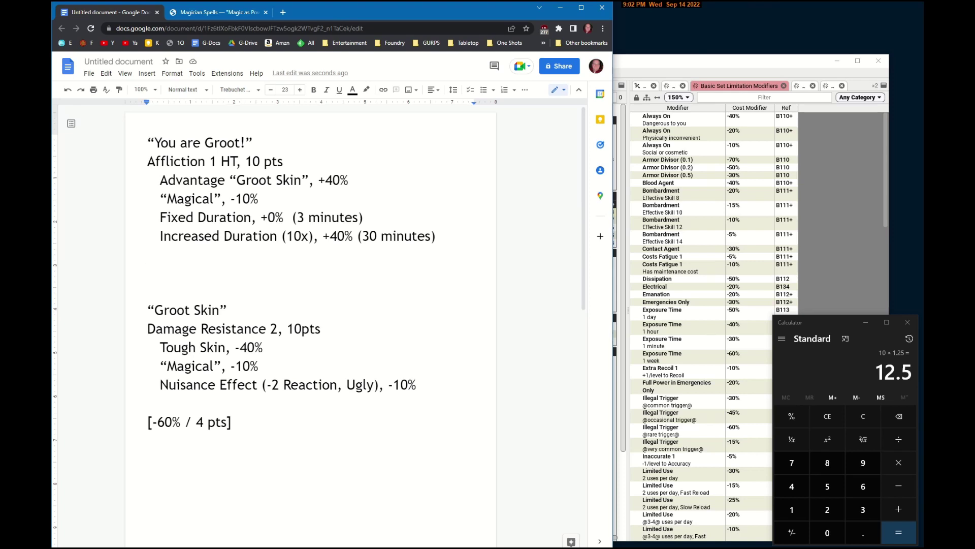
pyautogui.write('Melee Attack (Reach 1), -25%')
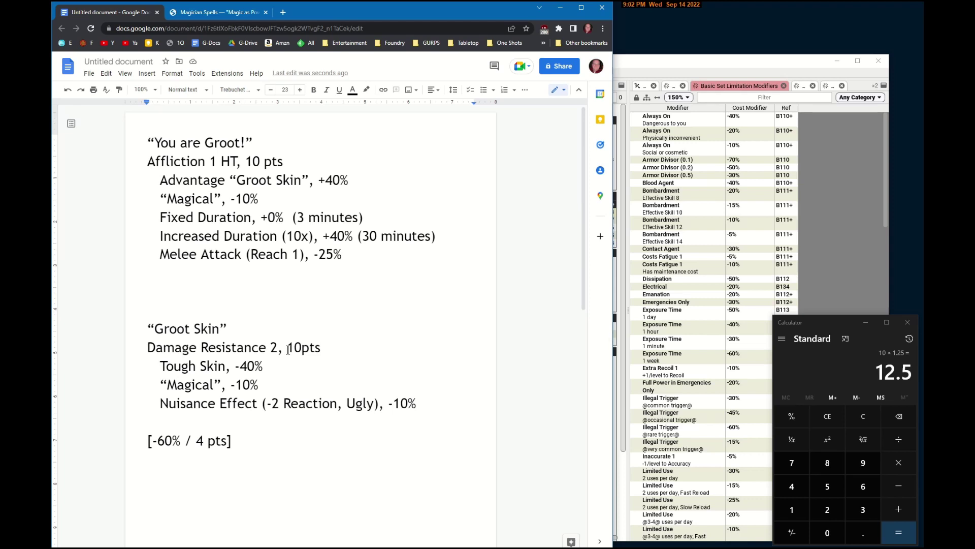
pyautogui.write('Cost Fatigue 1, -10% Requires IQ Roll, -10% Accessibility: Requires a softly spoken word, -5% Accessibility: Requires a one handed gesture, -5%')
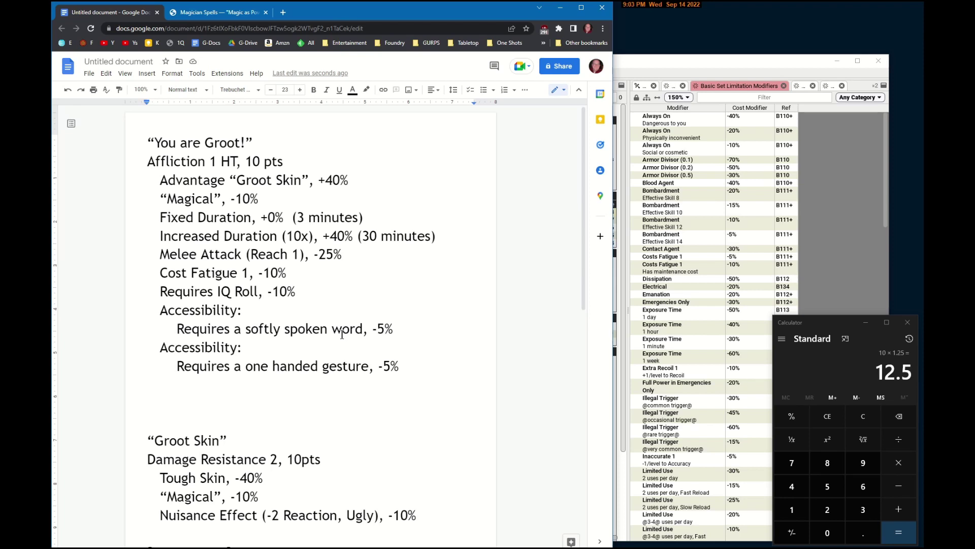
# Start a total line under the Affliction's modifiers reading '[+15% / 10 * 1.15'.
pyautogui.press('Return')
pyautogui.write('[')
pyautogui.click(833, 325)
pyautogui.press('Escape')
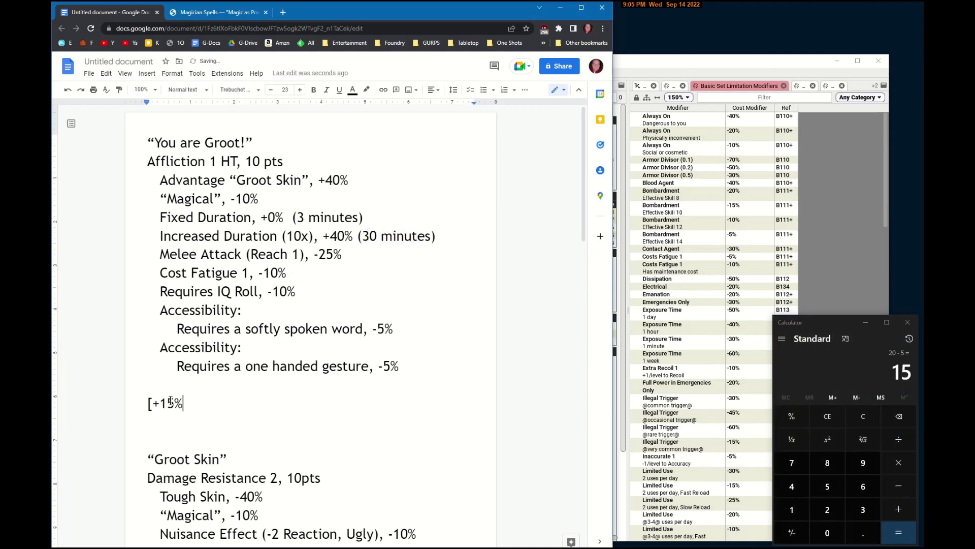
pyautogui.write('/')
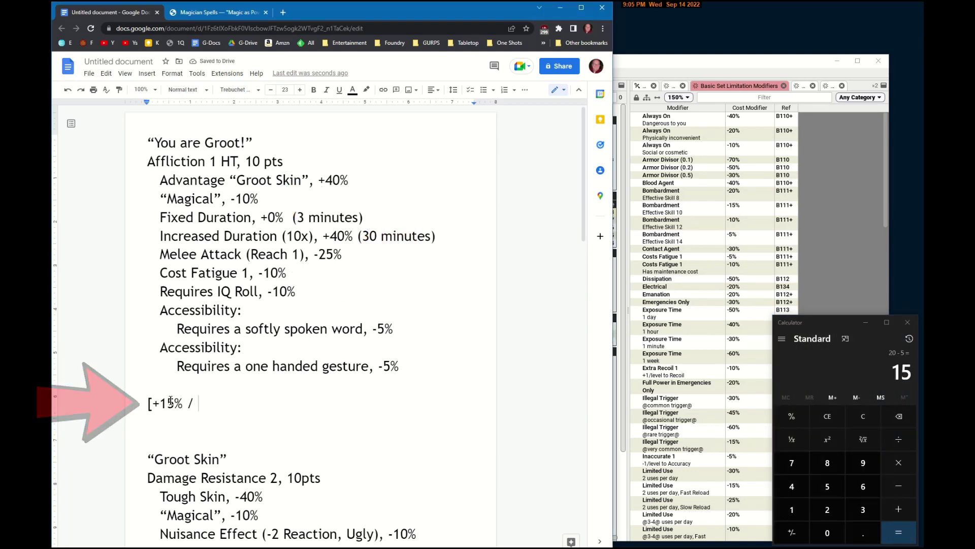
pyautogui.write(' 10')
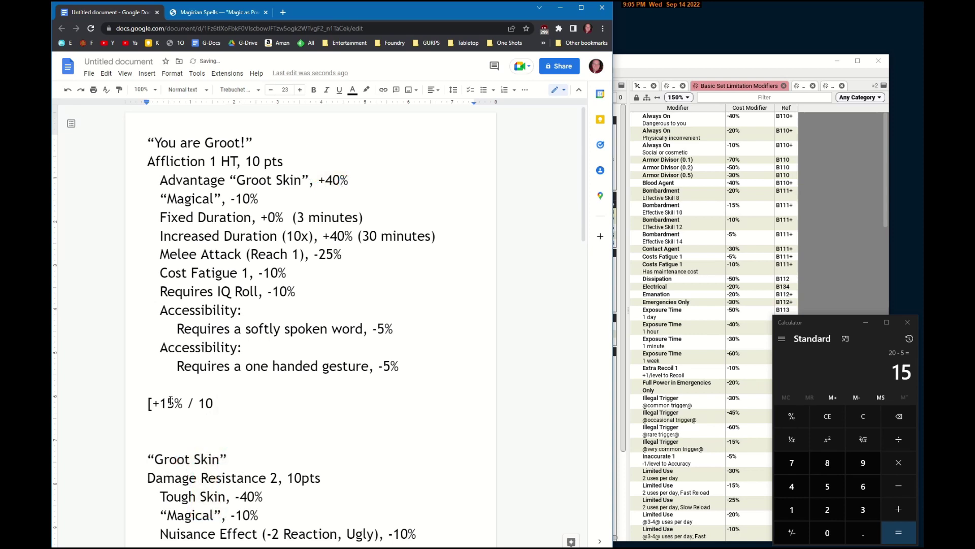
pyautogui.write(' * 1.15')
# Compute 10*1.15 in Calculator and replace the expression with the rounded cost '12]'.
pyautogui.hotkey('alt', 'Tab')
pyautogui.write('10*1.15=')
pyautogui.doubleClick(289, 401)
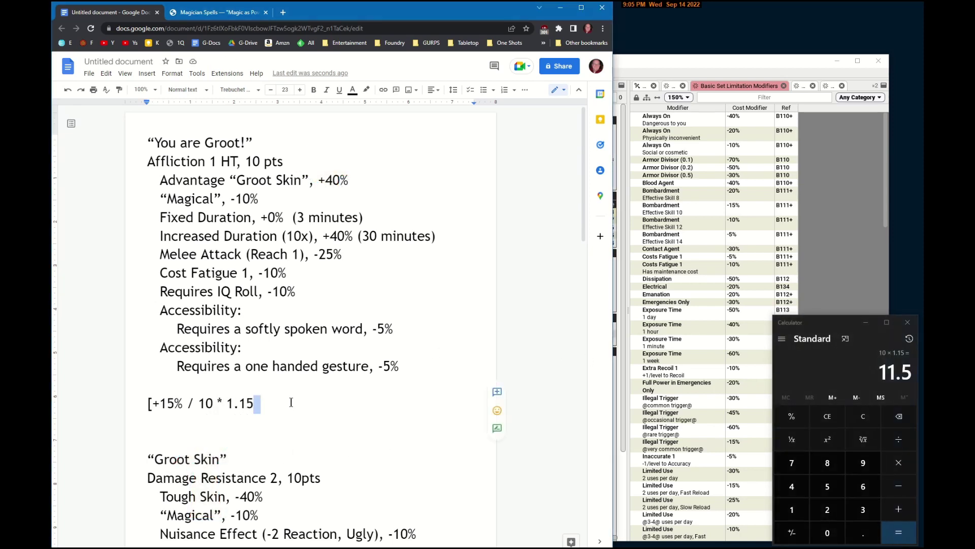
pyautogui.moveTo(200, 404); pyautogui.dragTo(259, 402)
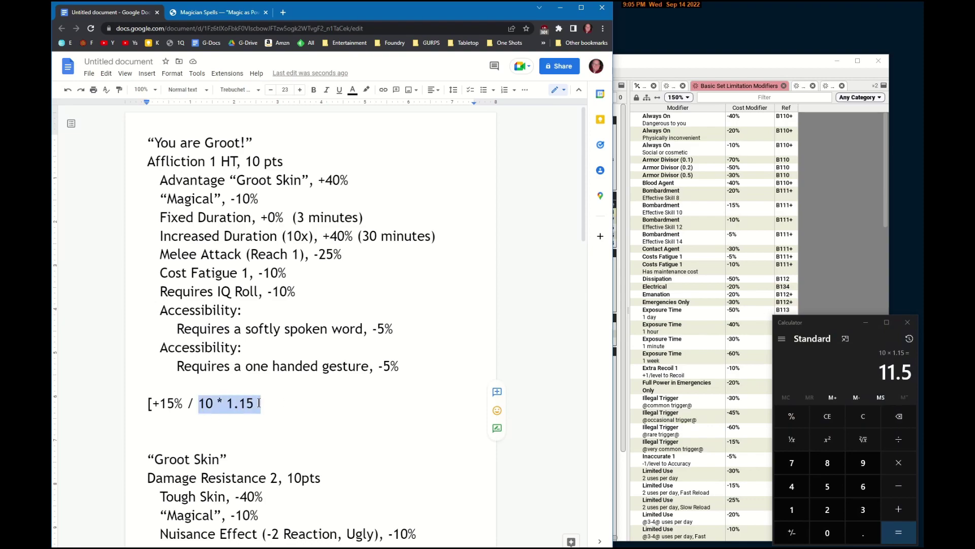
pyautogui.write('12]')
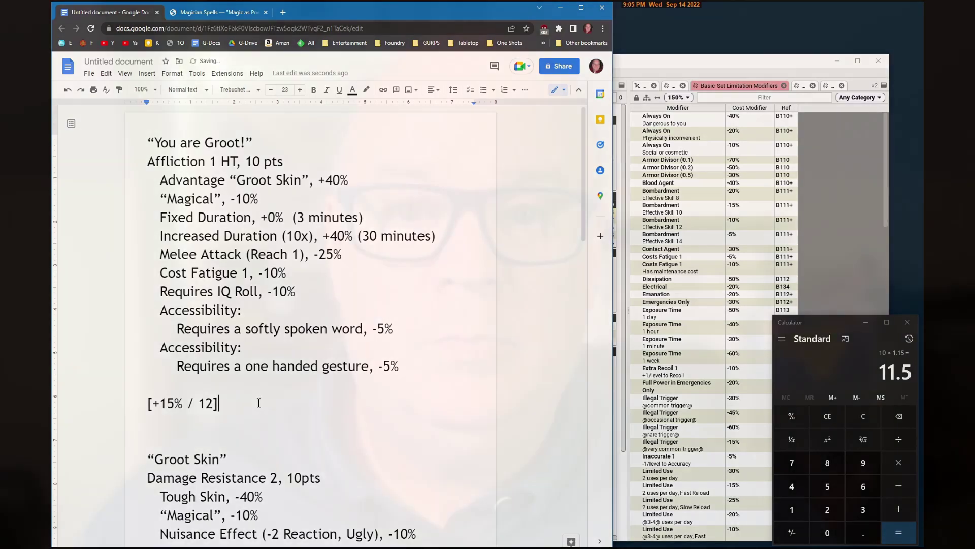